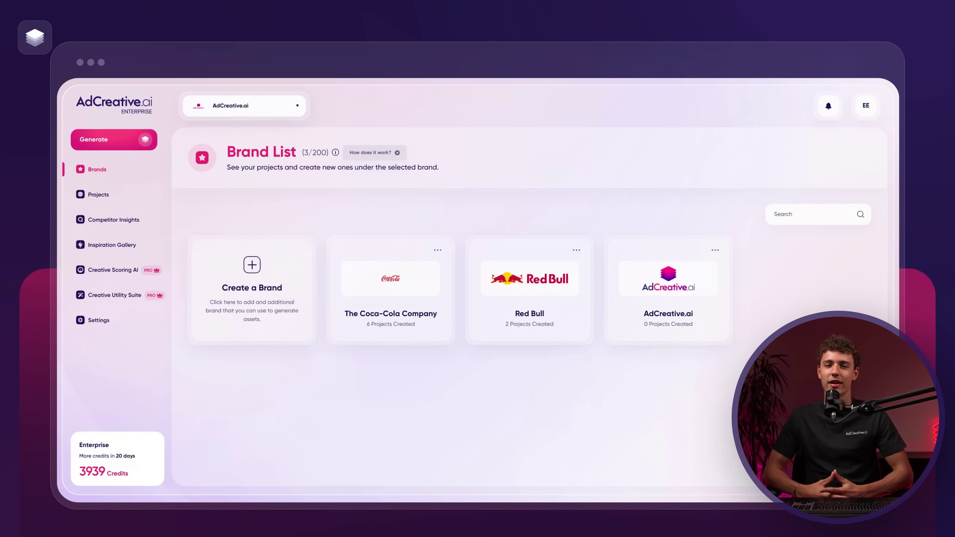
# Open the Custom Templates asset type and start a new project instead of resuming the saved draft
pyautogui.click(98, 194)
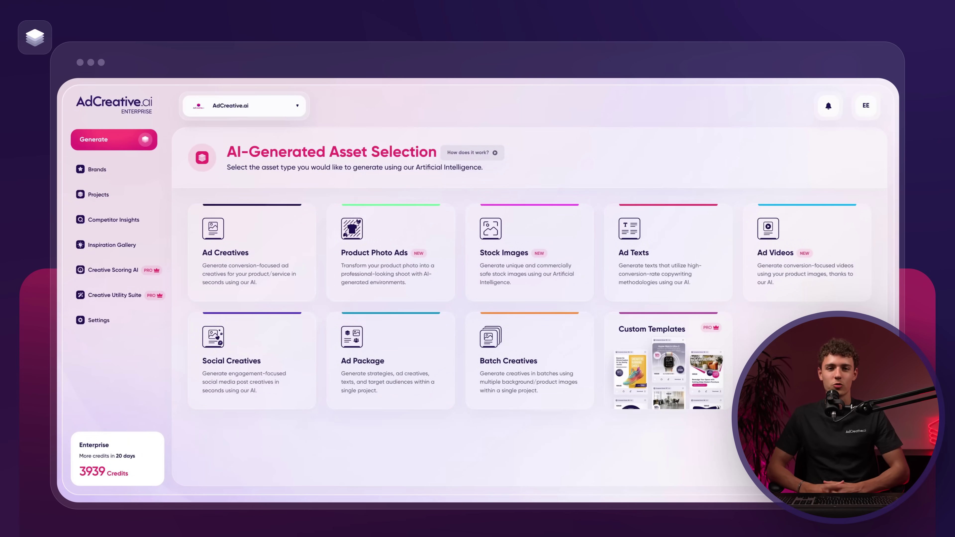
pyautogui.click(668, 361)
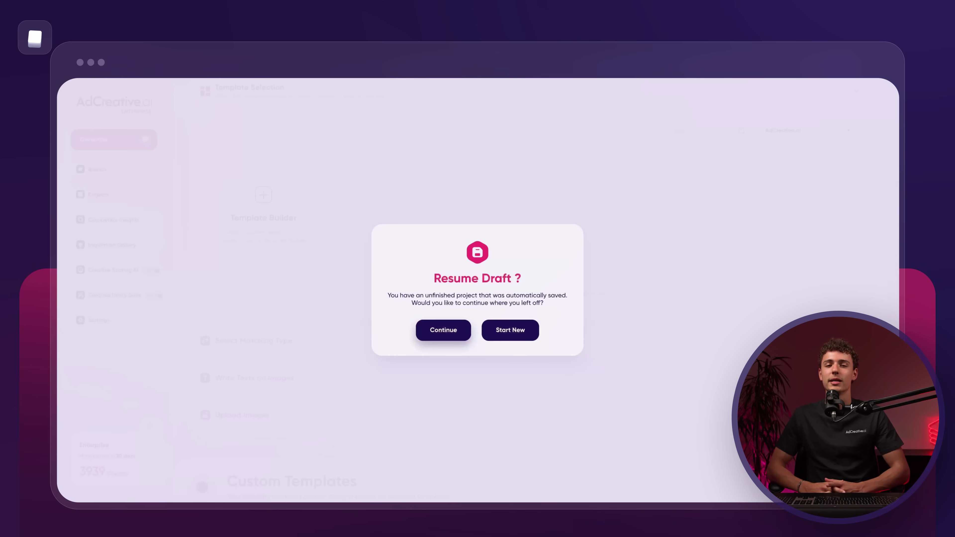
pyautogui.click(511, 330)
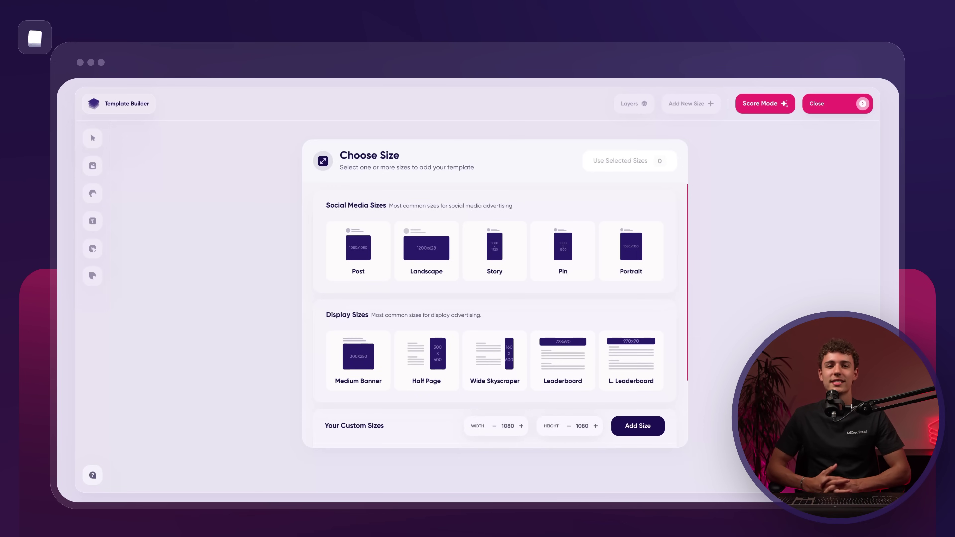
# Select the Post, Landscape, Story and Pin social media sizes for the new template
pyautogui.click(358, 251)
pyautogui.click(426, 251)
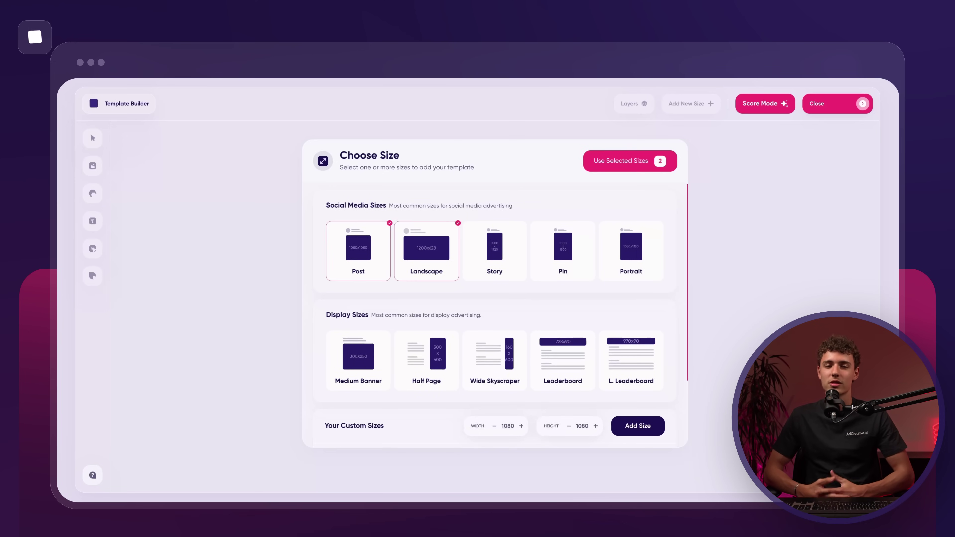
pyautogui.click(494, 251)
pyautogui.click(563, 251)
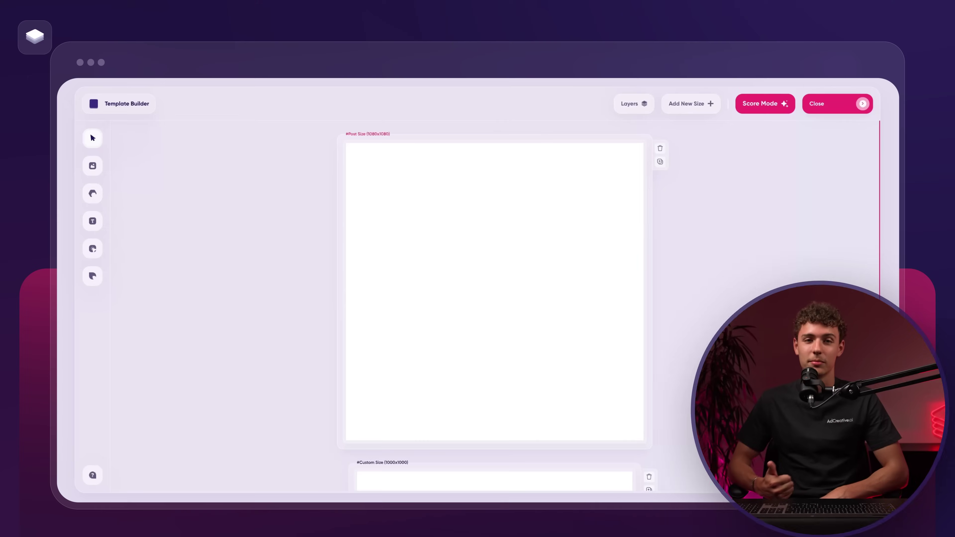
# Review the image, shape, text, call-to-action and logo options available for the template
pyautogui.click(93, 165)
pyautogui.click(92, 193)
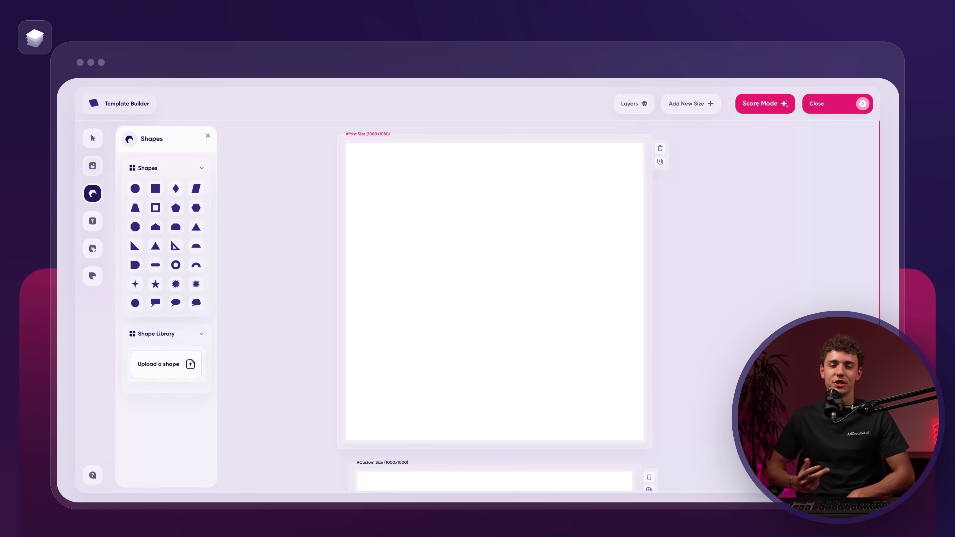
pyautogui.click(93, 221)
pyautogui.click(93, 248)
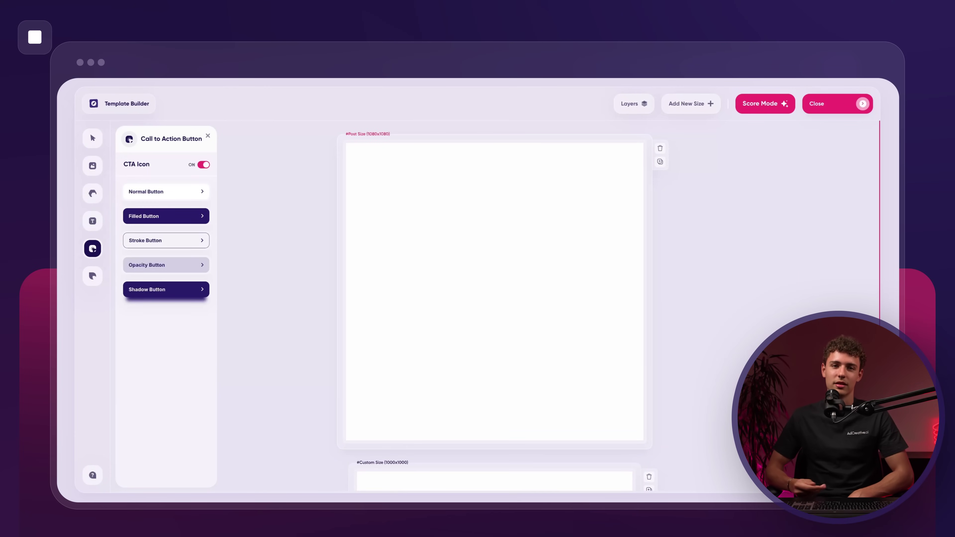
pyautogui.click(93, 276)
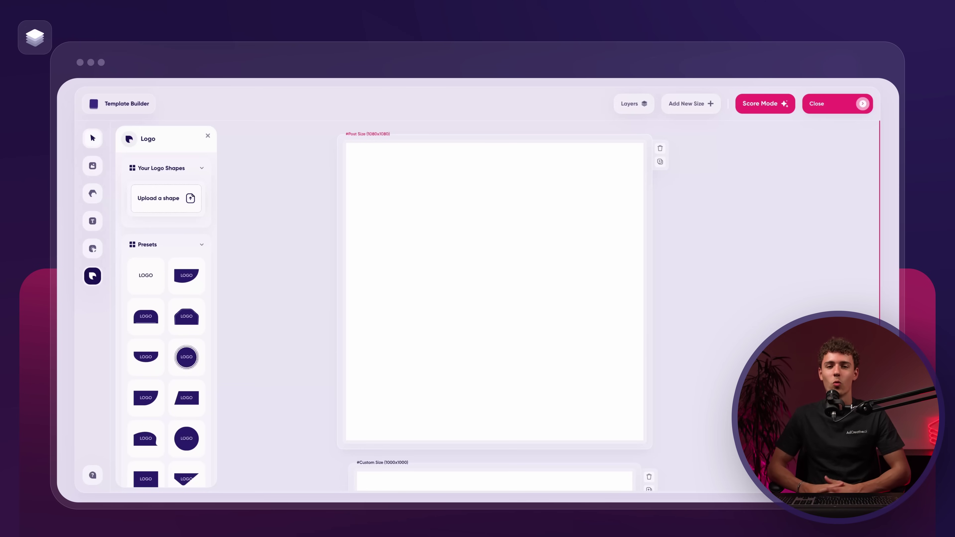
pyautogui.click(208, 136)
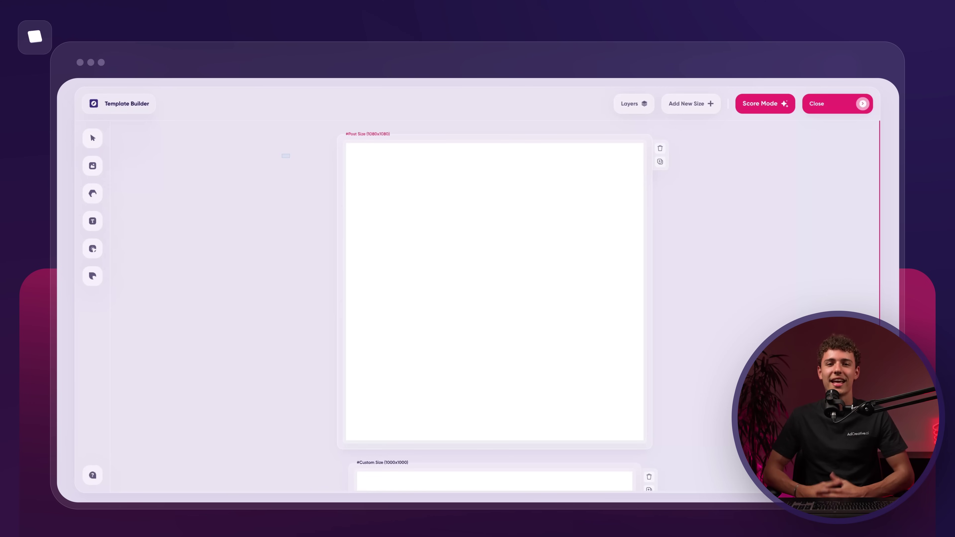
pyautogui.moveTo(290, 158); pyautogui.dragTo(727, 437)
# Browse the brand's image library and the recommended stock image categories
pyautogui.scroll(-4, 504, 304)
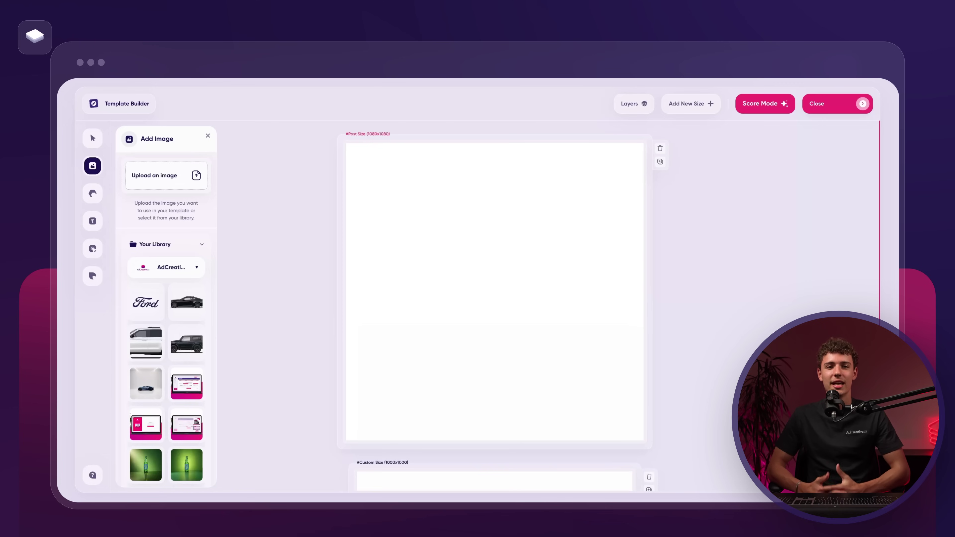
pyautogui.scroll(-10, 166, 323)
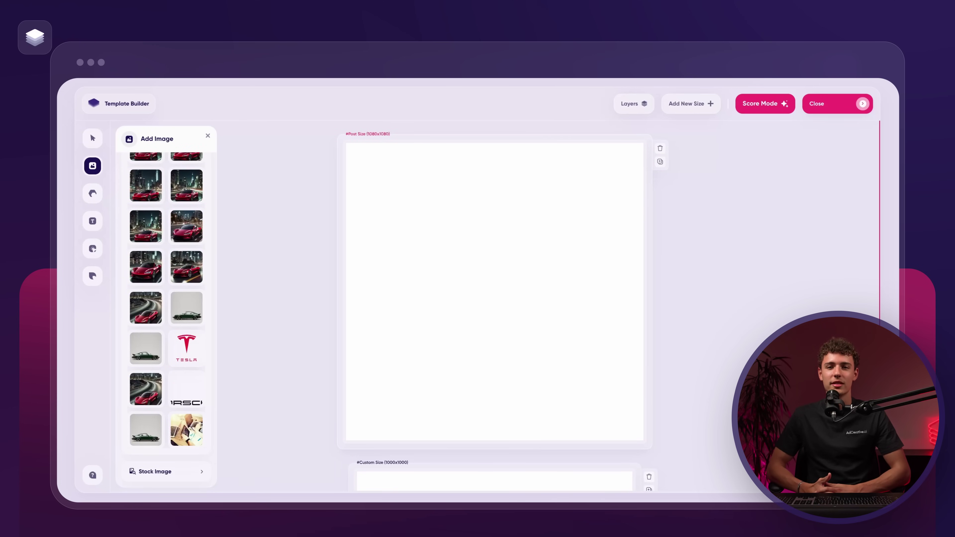
pyautogui.click(166, 472)
pyautogui.scroll(-5, 166, 471)
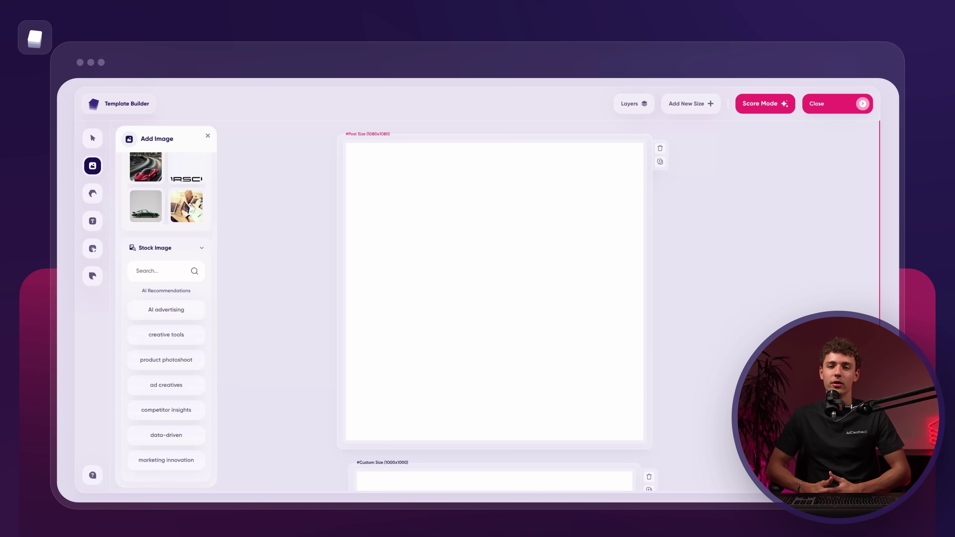
pyautogui.scroll(10, 166, 301)
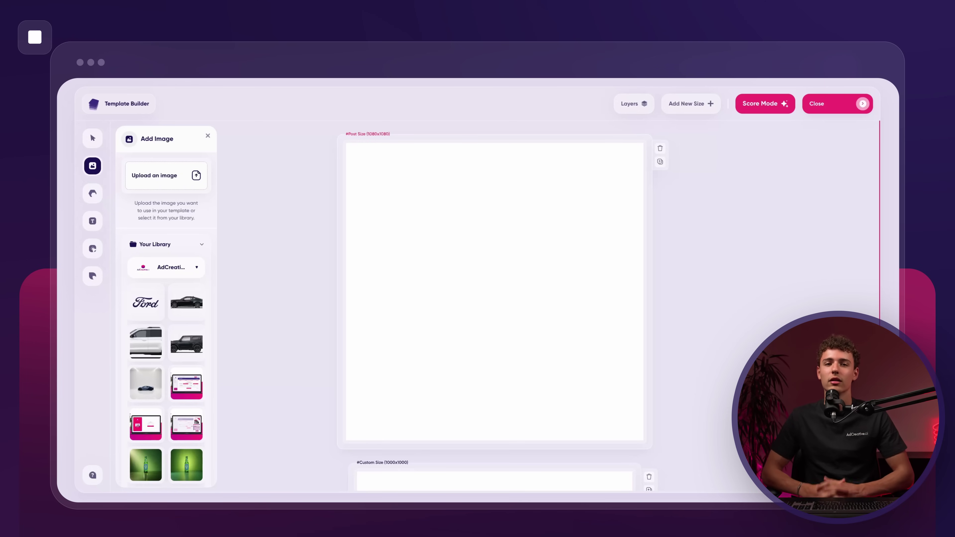
# Try out a circle shape on the 1080x1080 Post canvas
pyautogui.click(93, 194)
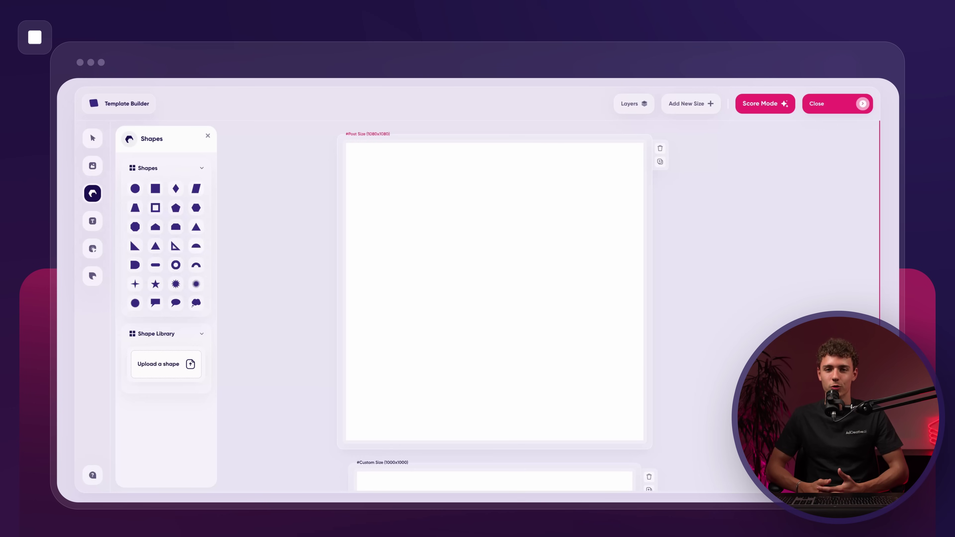
pyautogui.click(135, 188)
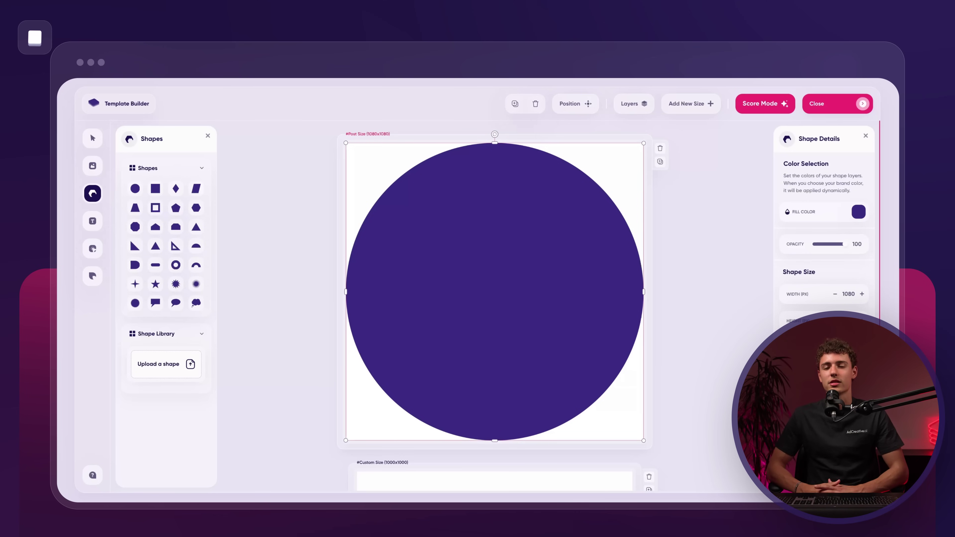
# Add a 70 px heading to the Post canvas, narrow its text box, and delete it
pyautogui.click(92, 221)
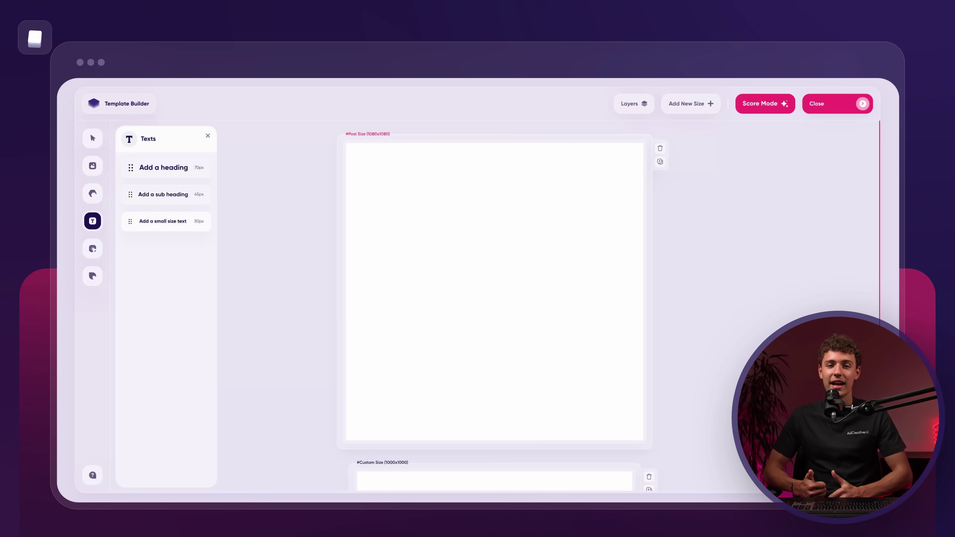
pyautogui.click(166, 168)
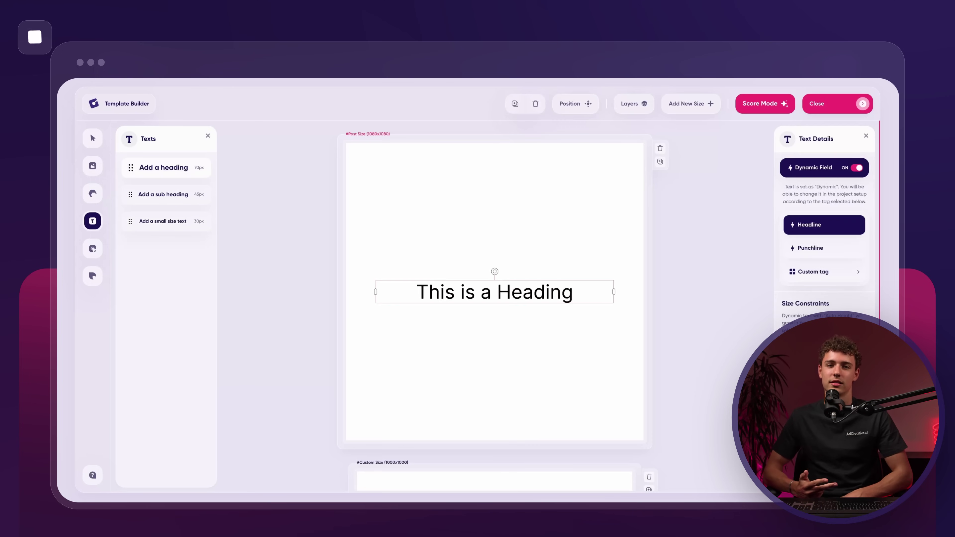
pyautogui.moveTo(613, 292); pyautogui.dragTo(588, 292)
pyautogui.press('Delete')
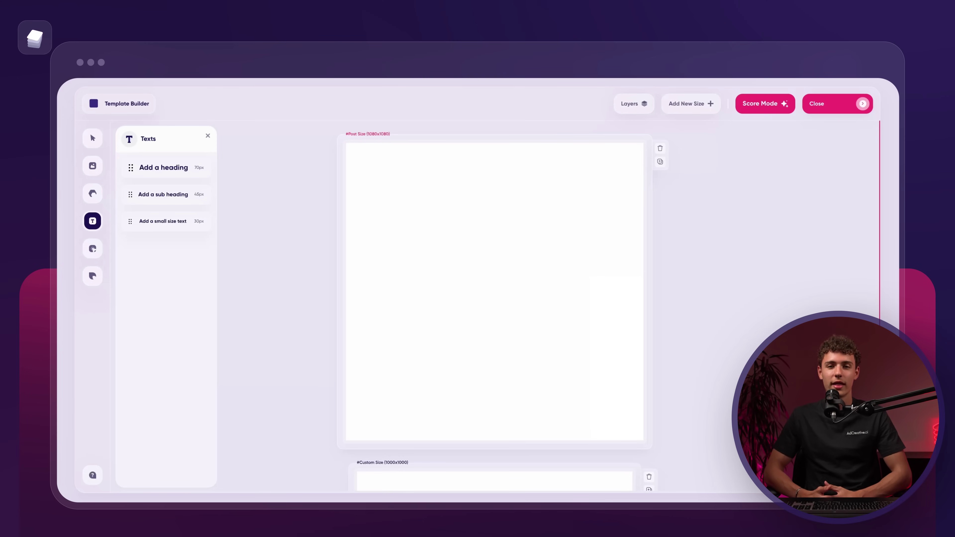
# Toggle the CTA icon option for the call-to-action button styles
pyautogui.click(92, 248)
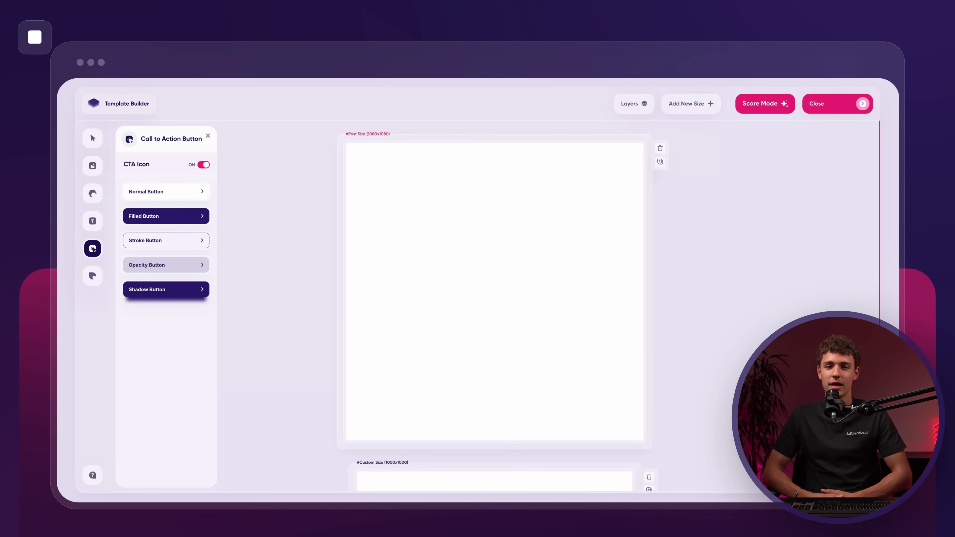
pyautogui.click(203, 165)
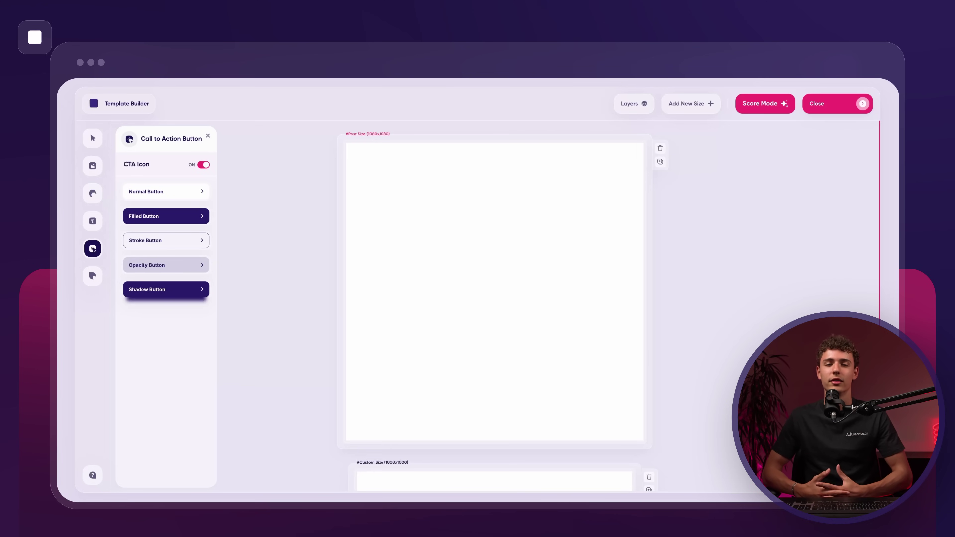
# Place a brand logo on the Post canvas, narrow it slightly, make it static and swap it for the Coca-Cola logo
pyautogui.click(93, 276)
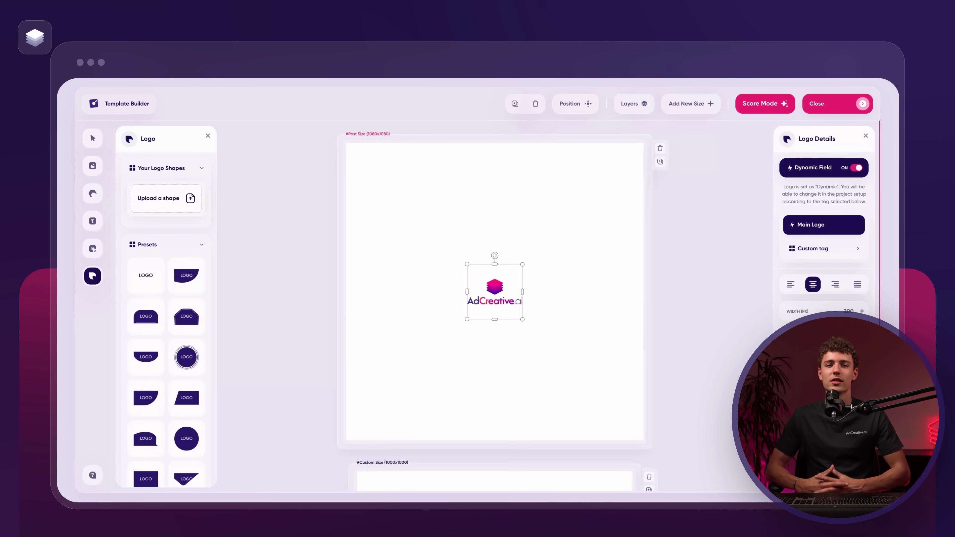
pyautogui.moveTo(523, 292); pyautogui.dragTo(517, 292)
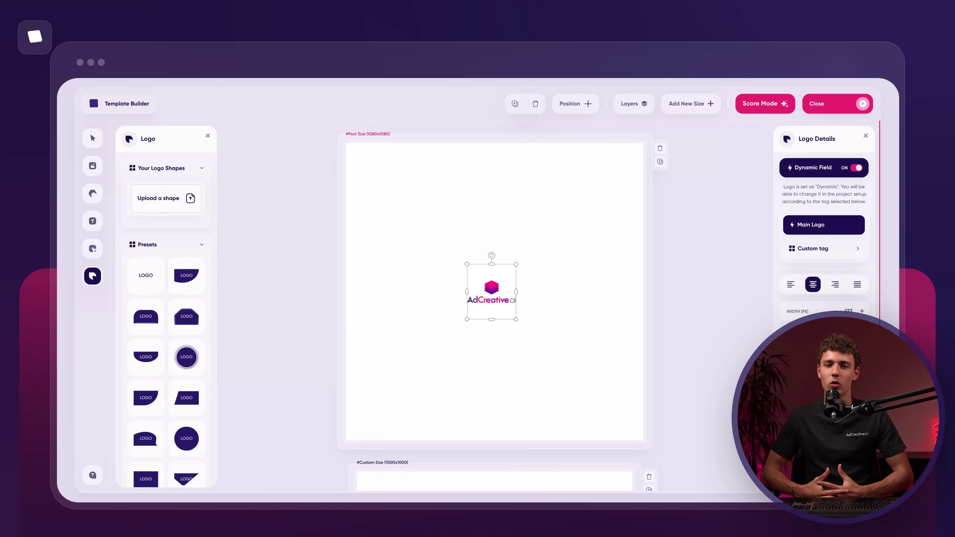
pyautogui.click(856, 168)
pyautogui.click(847, 270)
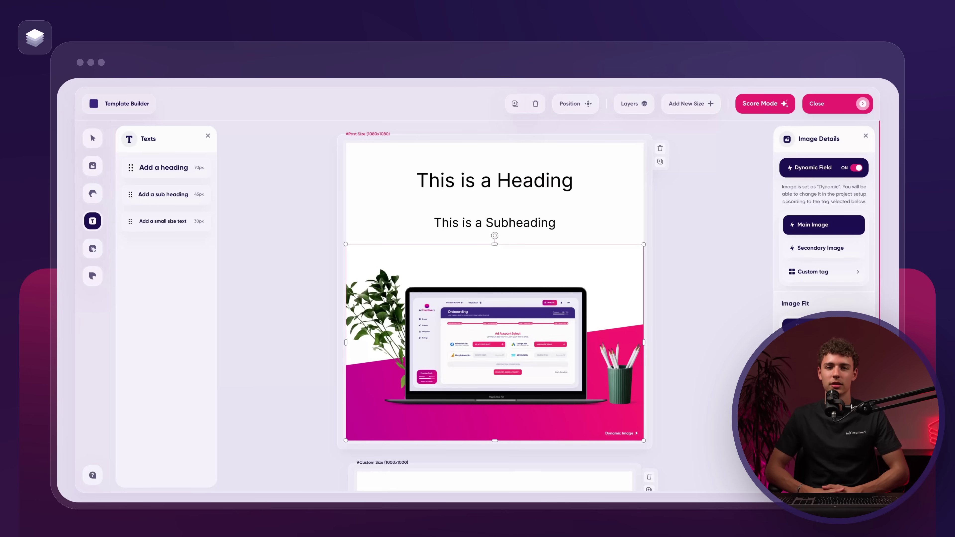
# Add a Filled Button call-to-action and place it centred near the lower edge of the Post design
pyautogui.click(93, 249)
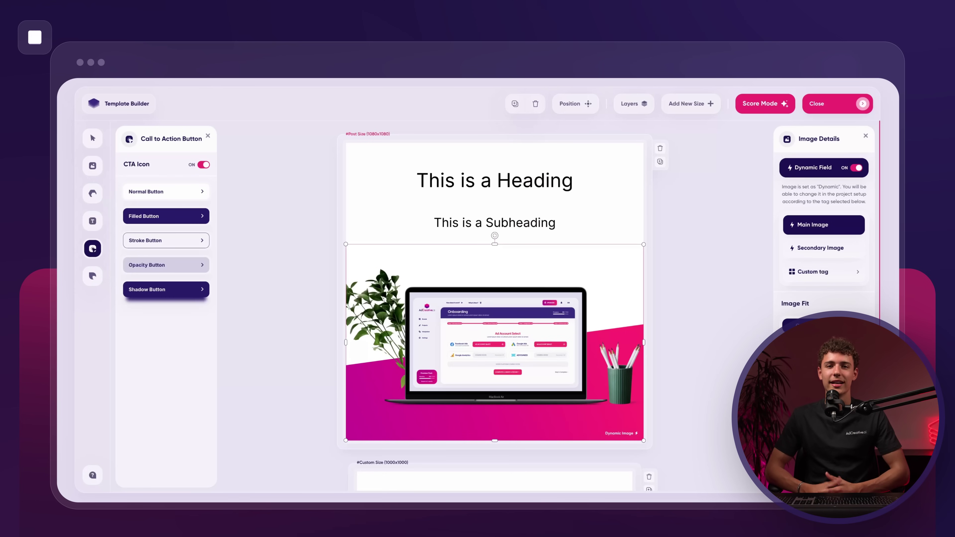
pyautogui.click(166, 216)
pyautogui.moveTo(495, 290); pyautogui.dragTo(495, 425)
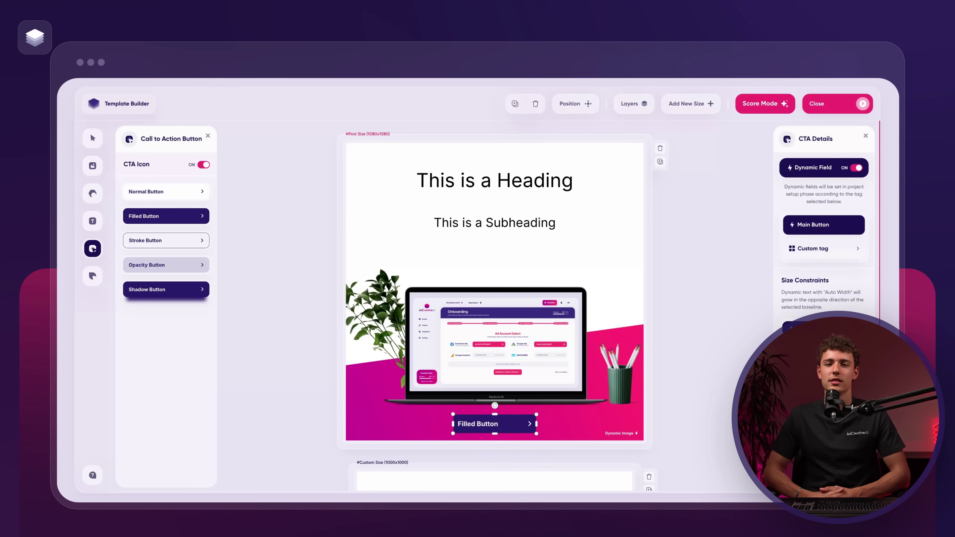
# Add the plain logo preset and place it in the upper-left corner of the Post design
pyautogui.click(93, 276)
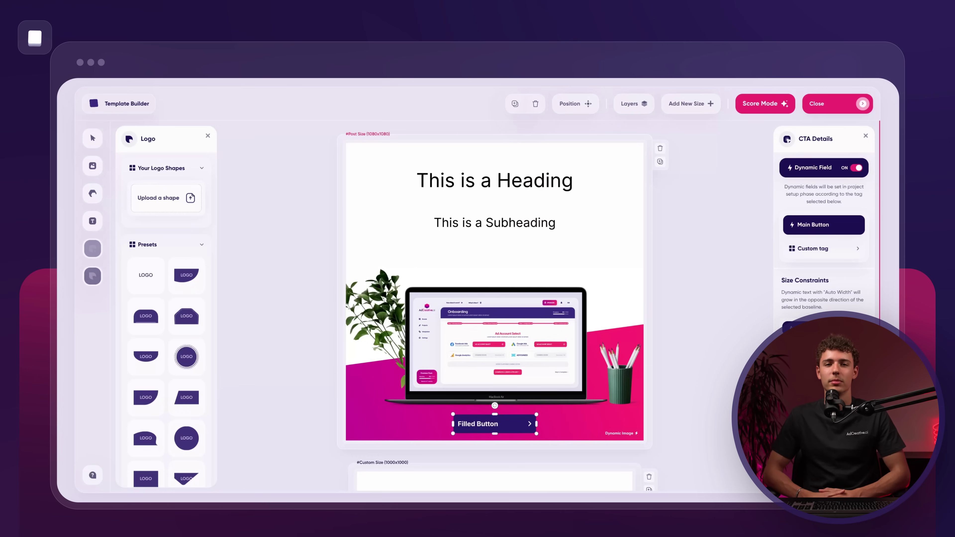
pyautogui.click(146, 276)
pyautogui.moveTo(522, 264); pyautogui.dragTo(495, 292)
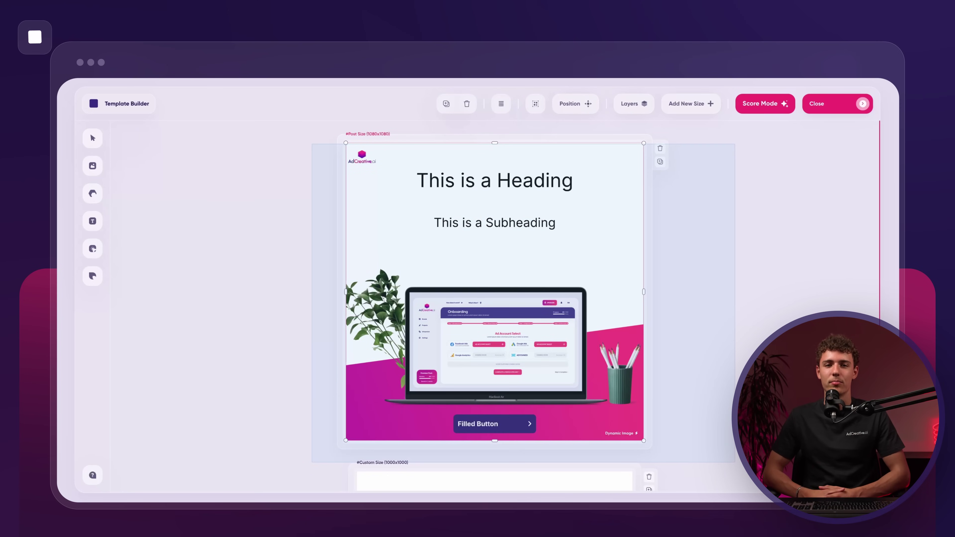
# Copy all Post design elements onto the 1000x1000 custom canvas and shift its logo slightly inward from the edge
pyautogui.scroll(-6, 495, 307)
pyautogui.click(495, 331)
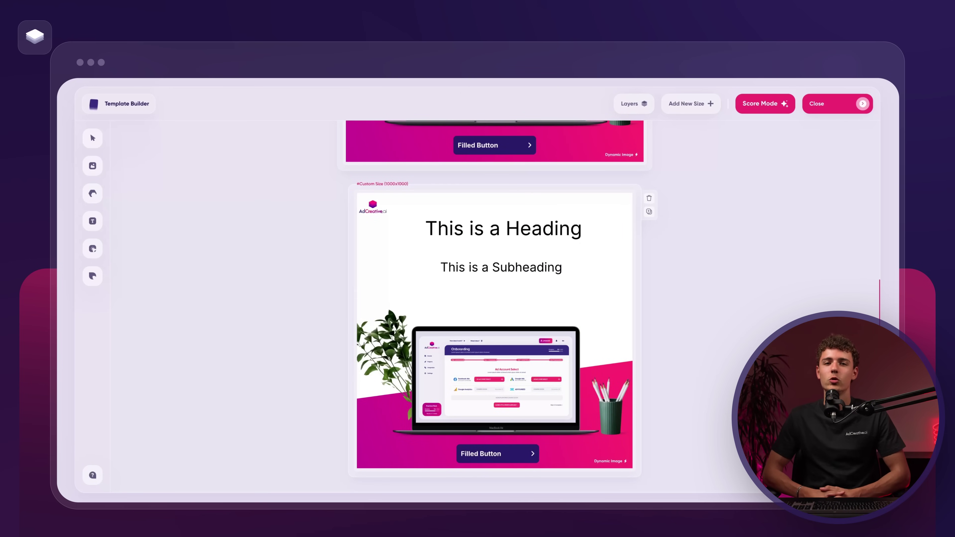
pyautogui.moveTo(372, 206); pyautogui.dragTo(376, 207)
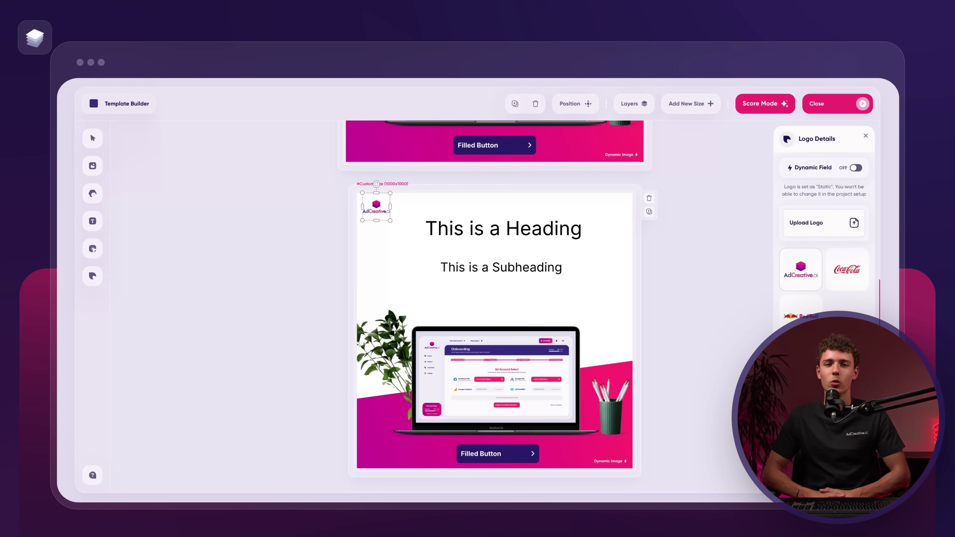
pyautogui.press('Escape')
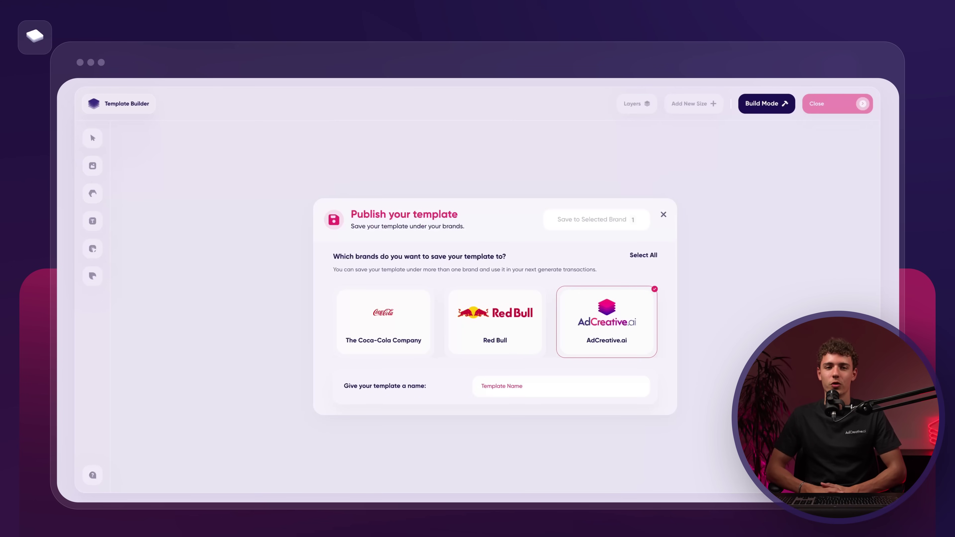
# Name the template "AdCreative.ai AD" and save it to the AdCreative.ai brand
pyautogui.click(504, 386)
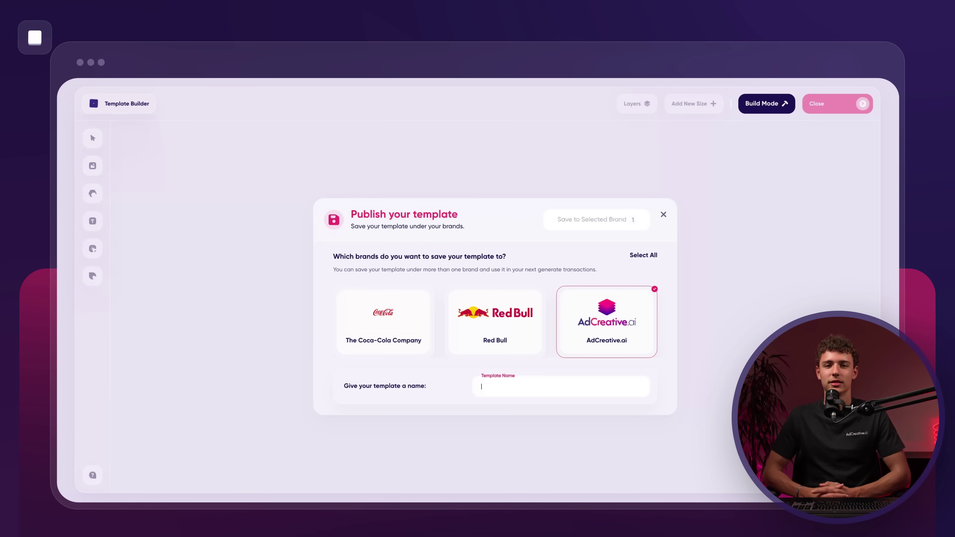
pyautogui.write('AdCreative.ai AD')
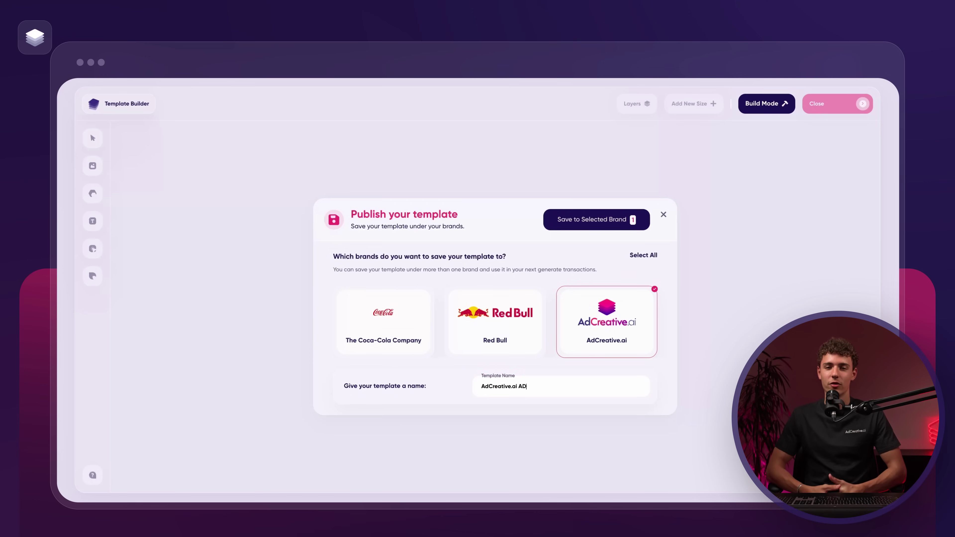
pyautogui.click(597, 220)
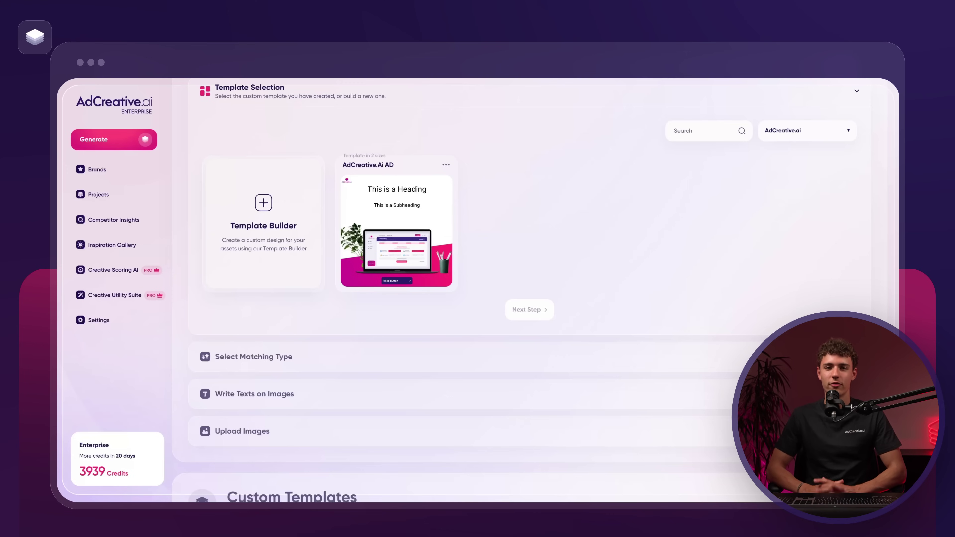
# Choose the AdCreative.Ai AD template for the project and continue to the next setup stage
pyautogui.click(397, 230)
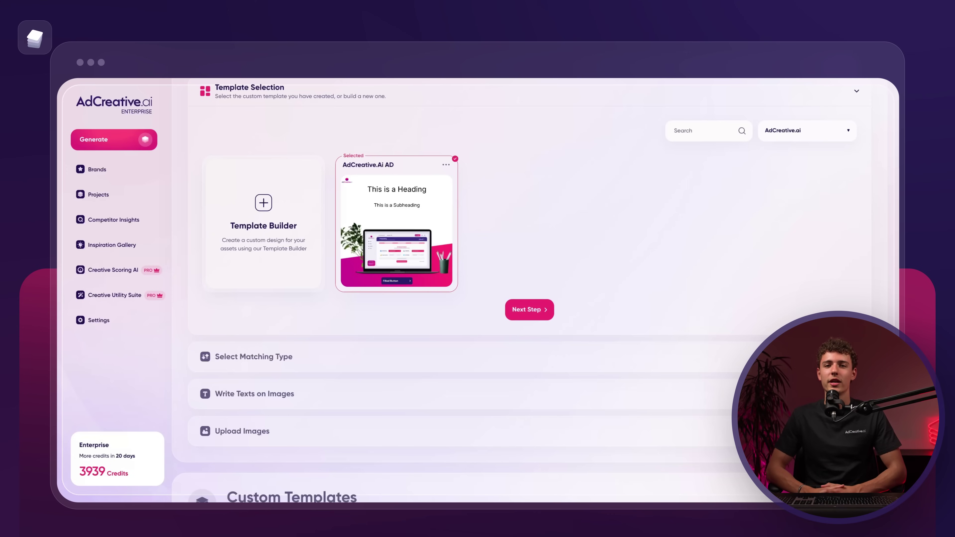
pyautogui.click(529, 310)
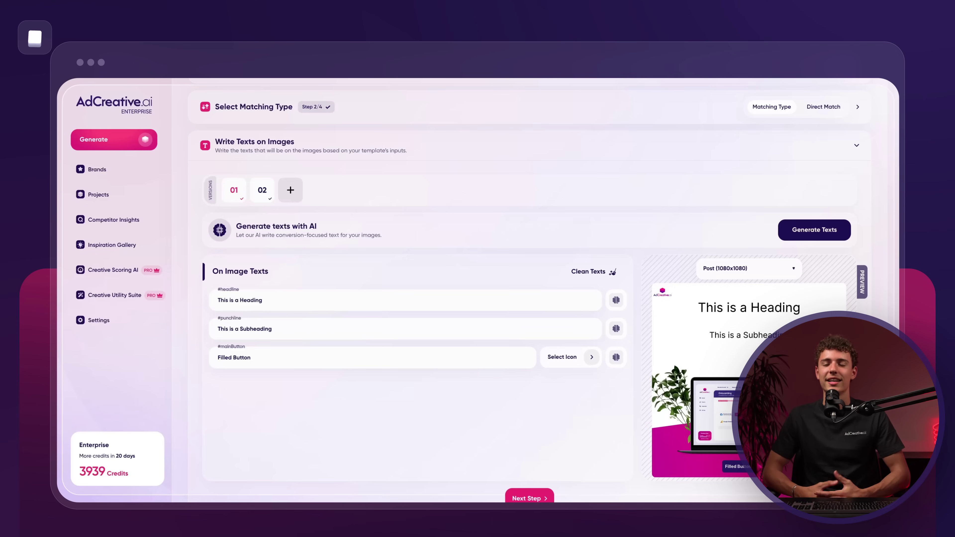
# Fill text version 02 with "This is a Heading 2", "This is a Subheading 2" and button text "CTA Button 2", and continue to the image stage
pyautogui.click(262, 190)
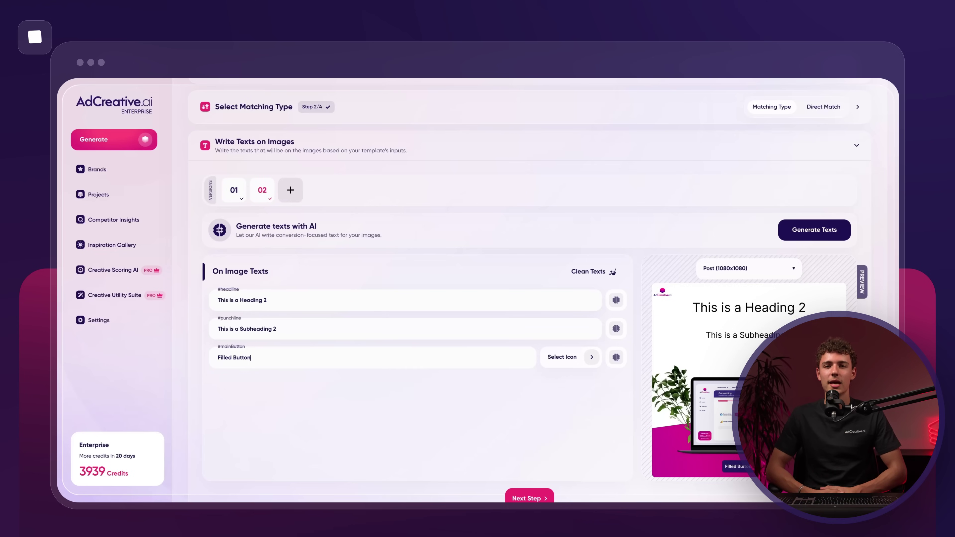
pyautogui.write('2')
pyautogui.scroll(-2, 526, 286)
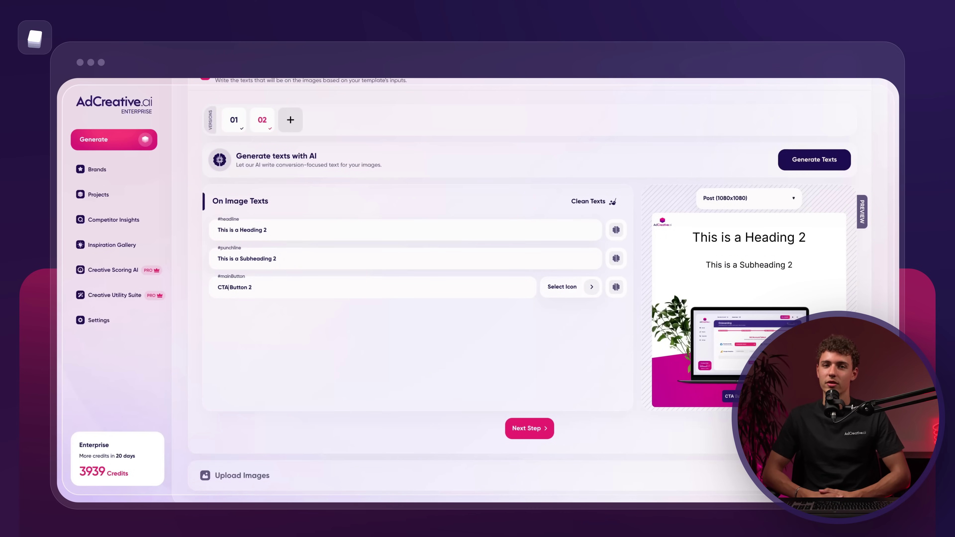
pyautogui.click(529, 429)
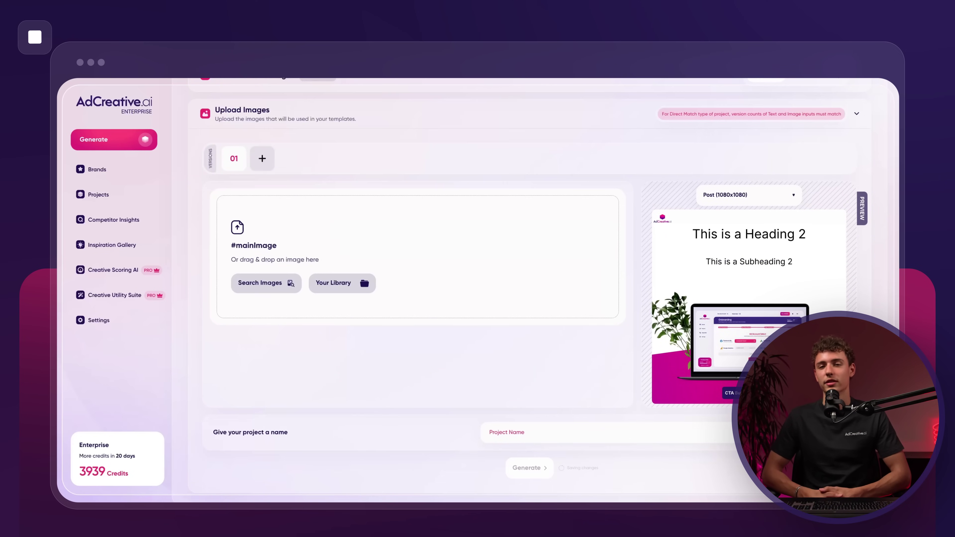
# Use the laptop dashboard picture from the brand library for image version 01, and add version 02 with the laptop picture showing a pink panel
pyautogui.click(341, 283)
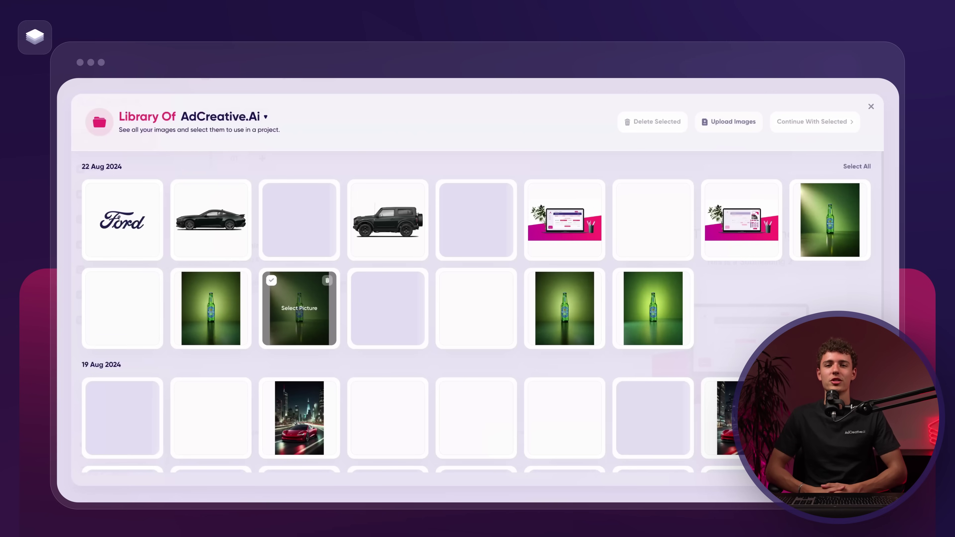
pyautogui.click(564, 220)
pyautogui.click(815, 122)
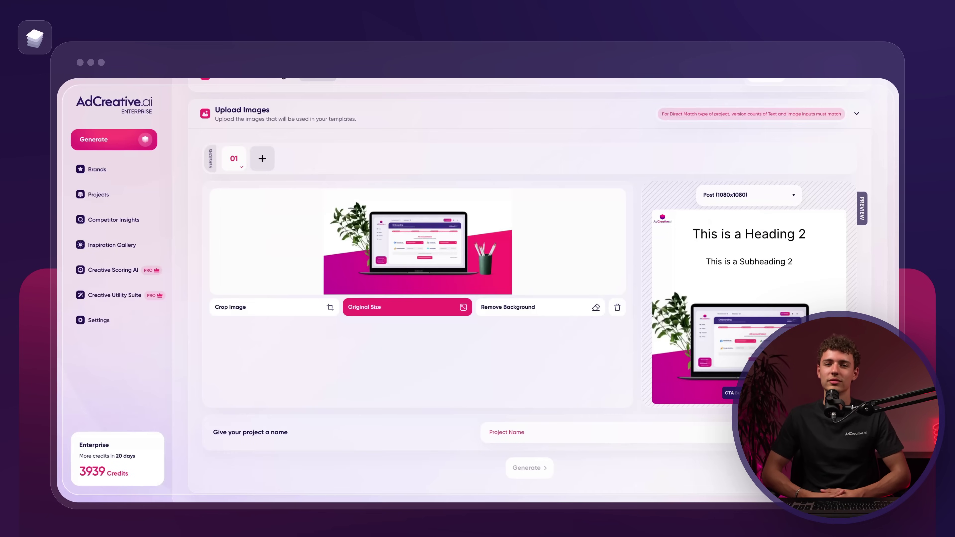
pyautogui.click(262, 159)
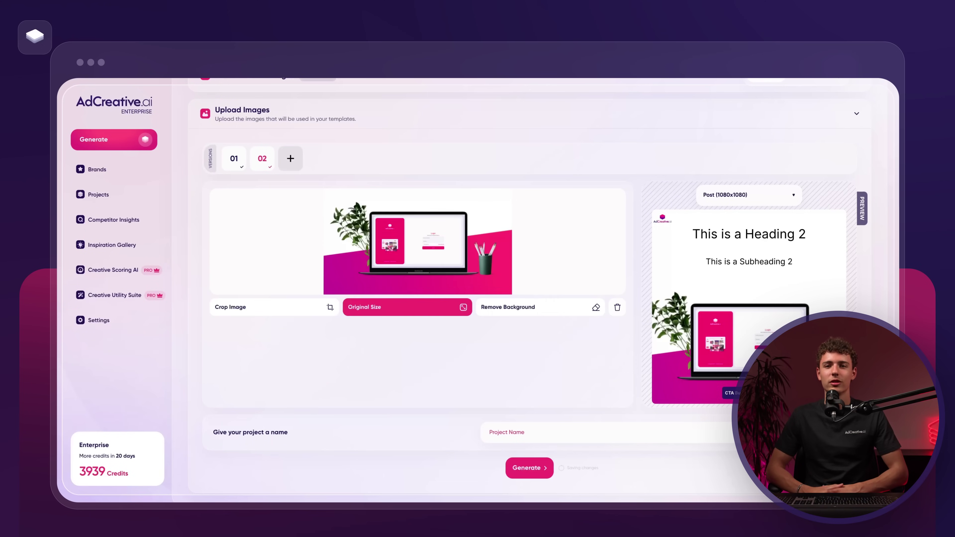
# Name the project "DEMO" and generate the custom template creatives
pyautogui.scroll(-2, 530, 290)
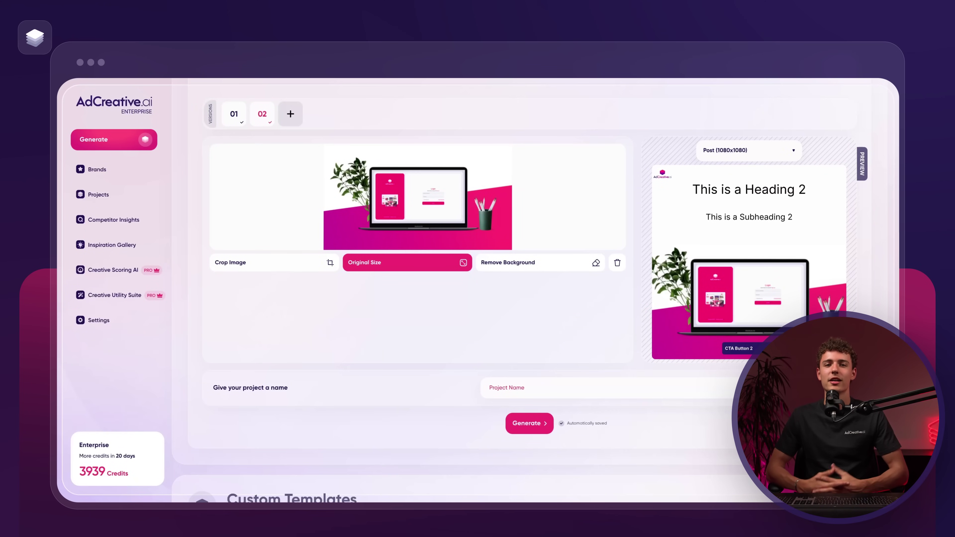
pyautogui.click(529, 388)
pyautogui.write('DEMO')
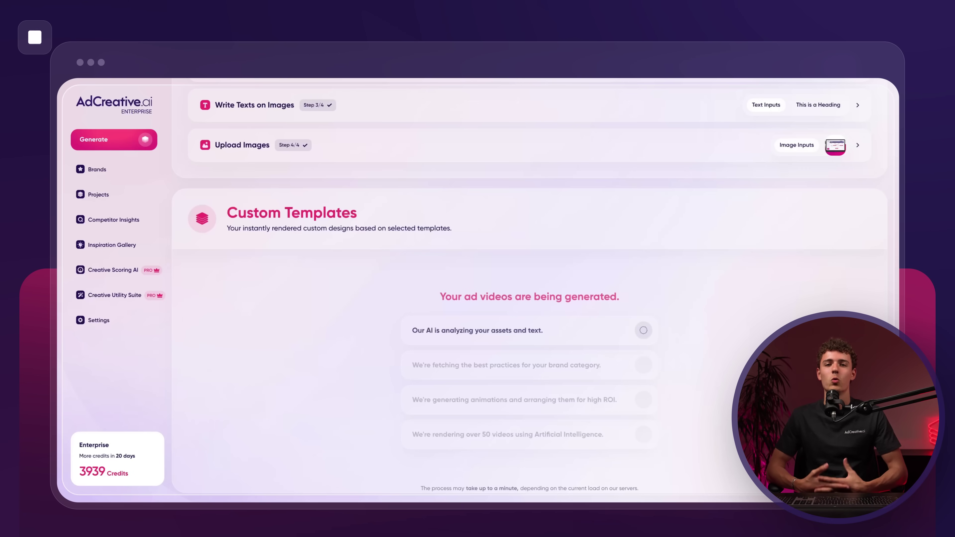